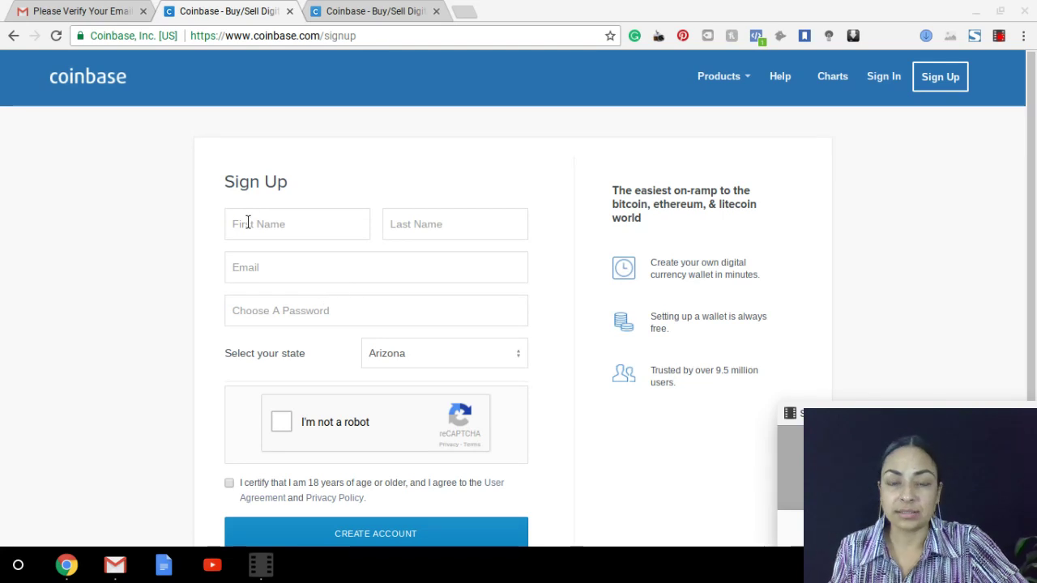
Enter the user's first and last name in the Coinbase sign-up form
{"action": "left_click", "coordinate": [247, 224]}
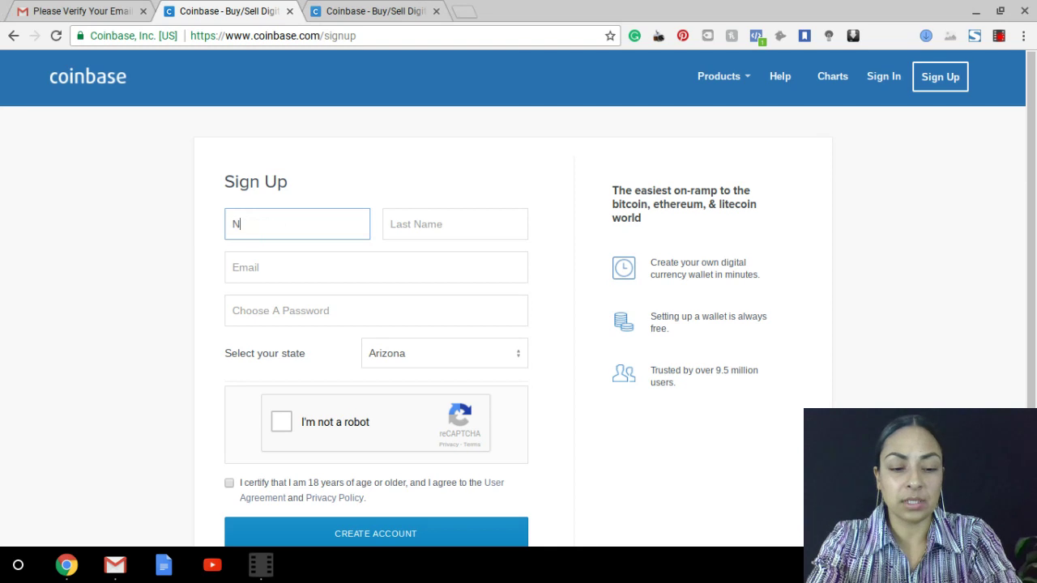
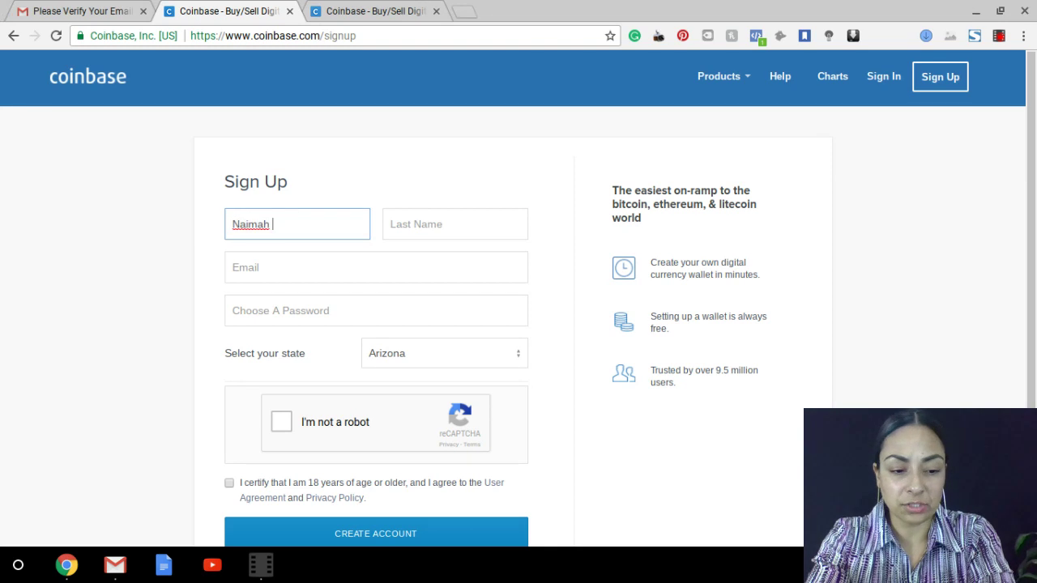
{"action": "key", "text": "Tab"}
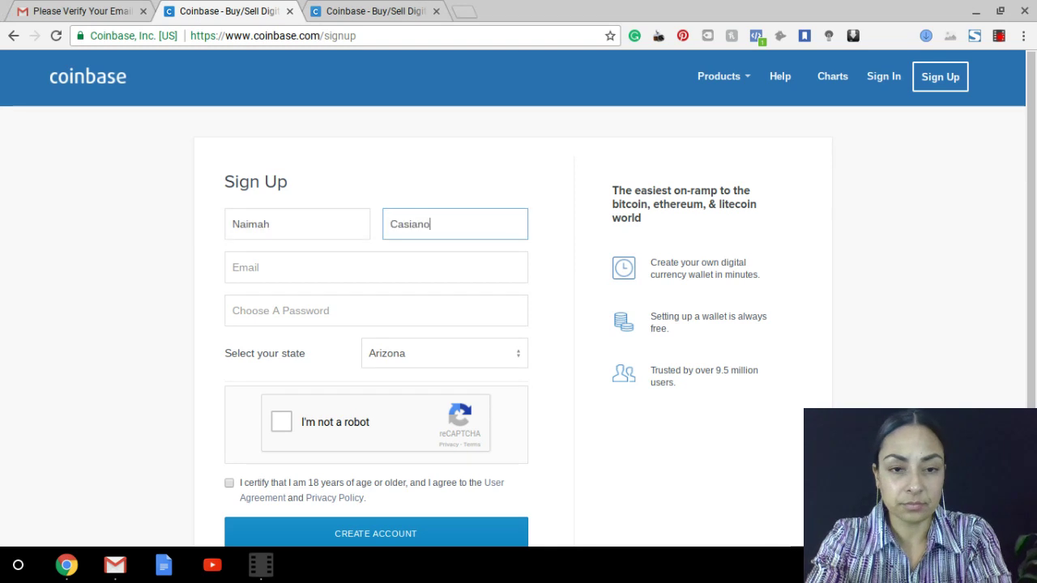
{"action": "key", "text": "Tab"}
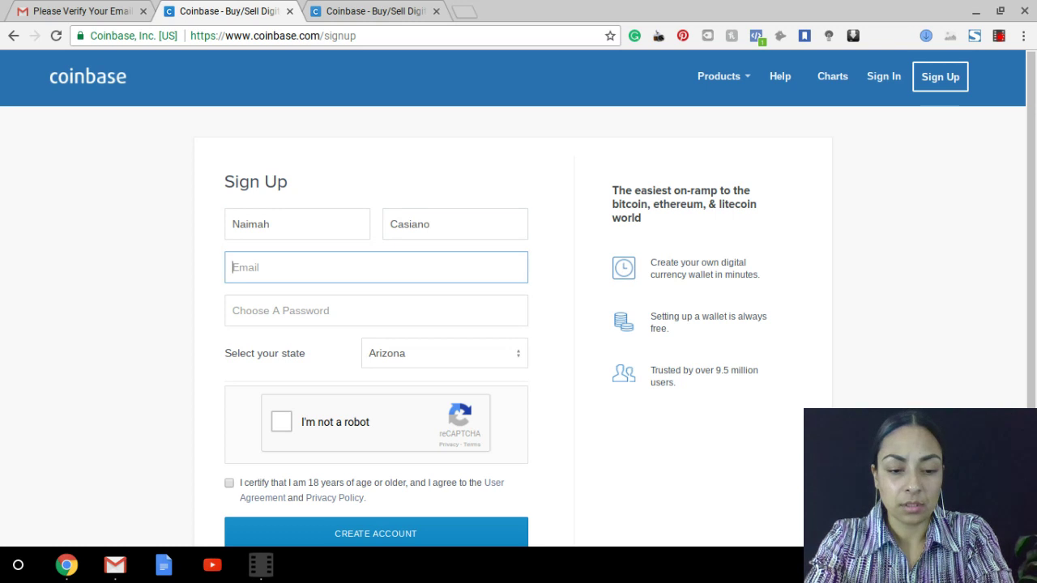
Fill in the account e-mail address, fixing a typo, and enter a good-strength password
{"action": "type", "text": "Reinves"}
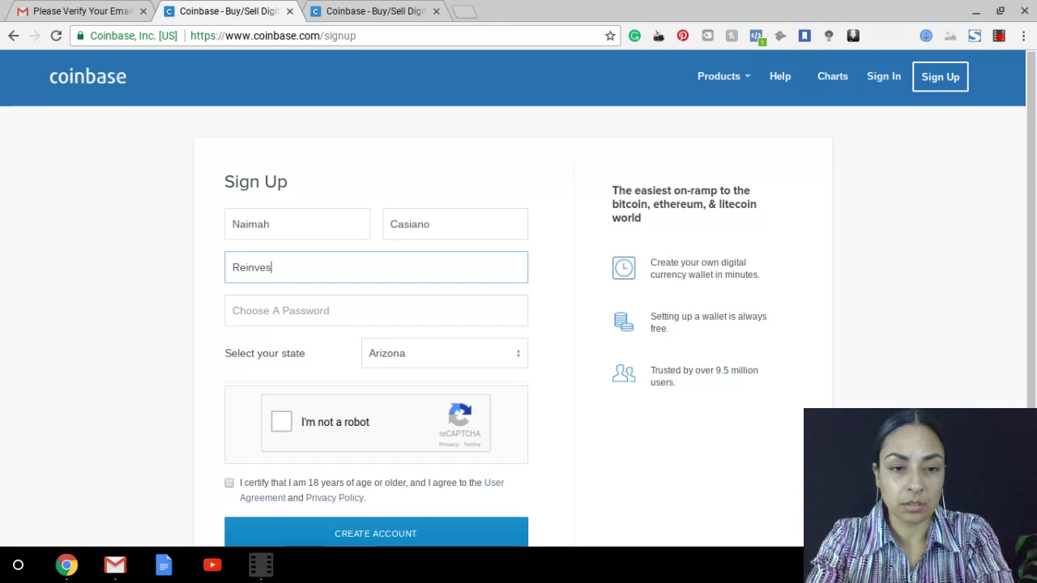
{"action": "key", "text": "BackSpace"}
{"action": "key", "text": "BackSpace"}
{"action": "key", "text": "BackSpace"}
{"action": "key", "text": "BackSpace"}
{"action": "key", "text": "BackSpace"}
{"action": "key", "text": "BackSpace"}
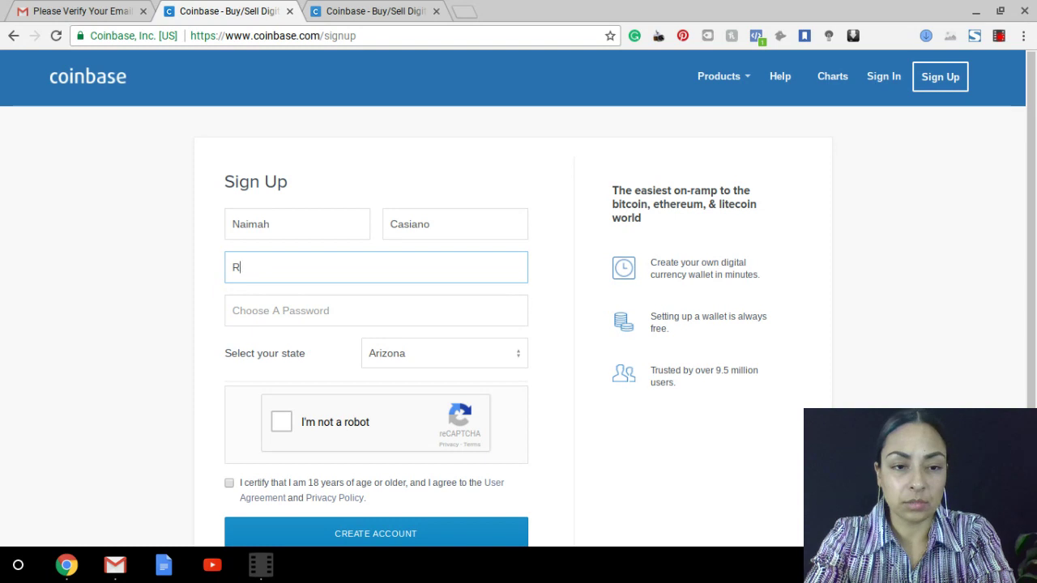
{"action": "key", "text": "BackSpace"}
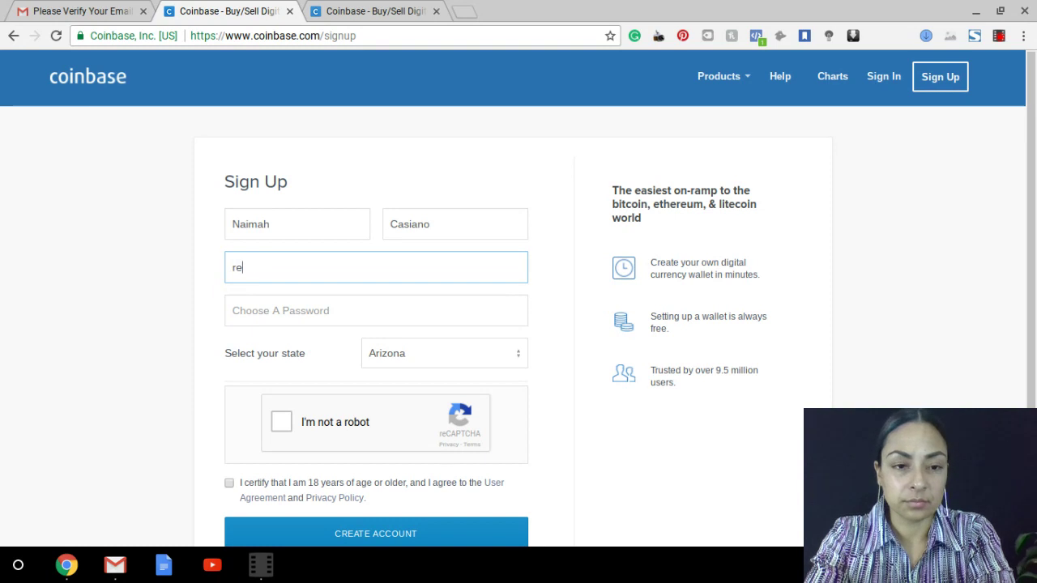
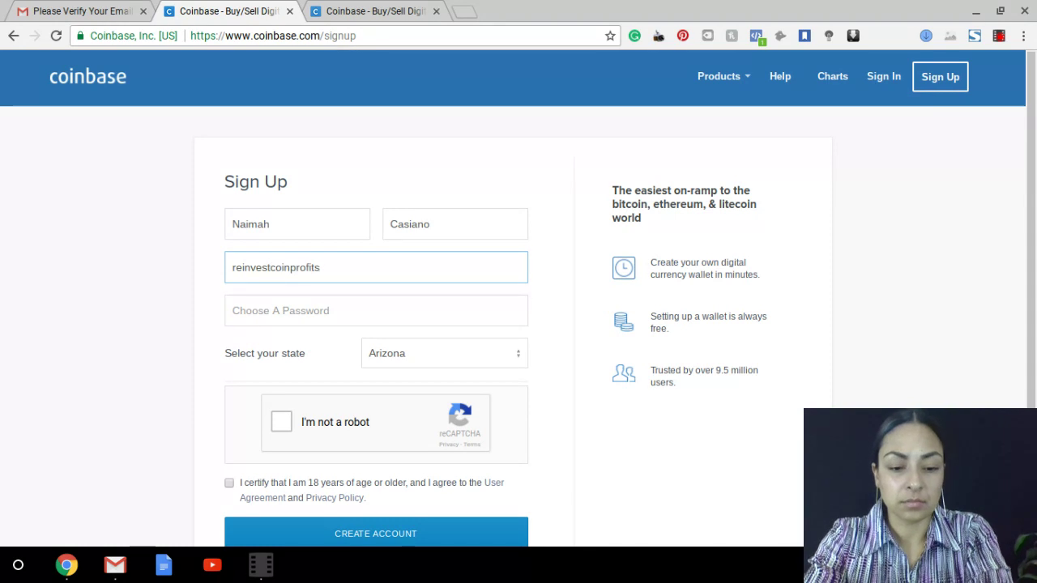
{"action": "key", "text": "Tab"}
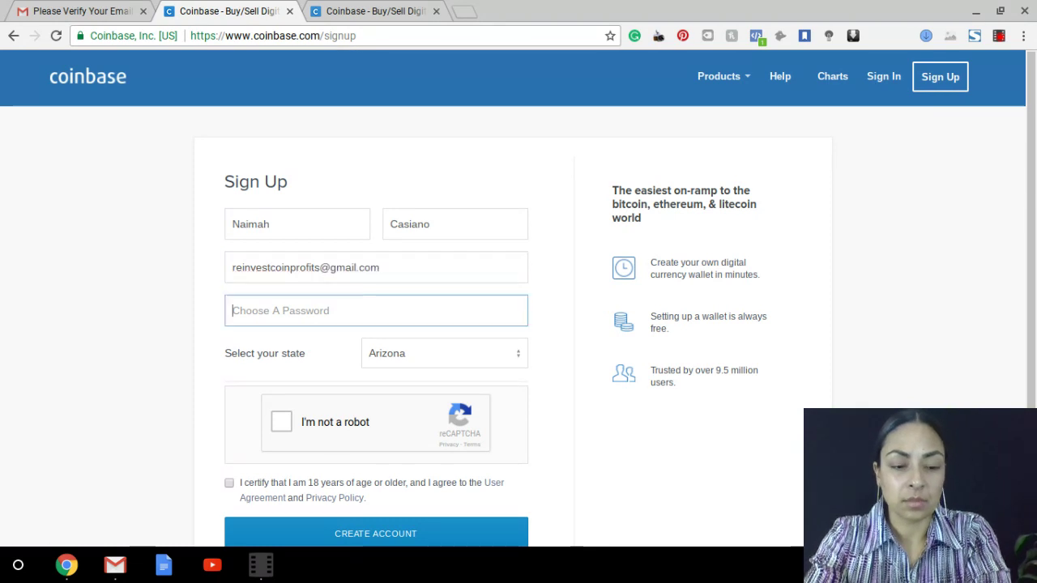
{"action": "type", "text": "•••••••"}
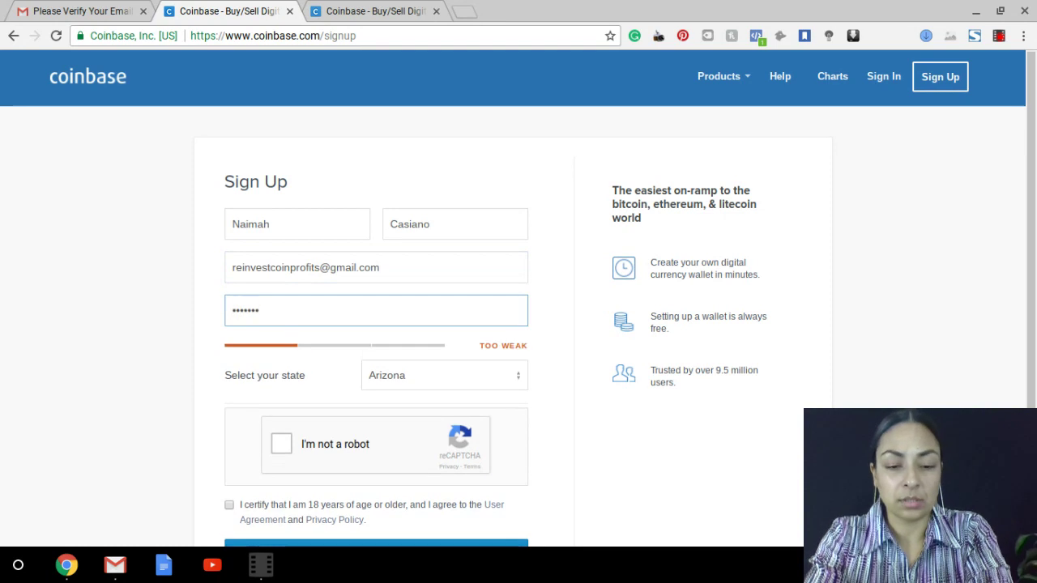
{"action": "type", "text": "•••••"}
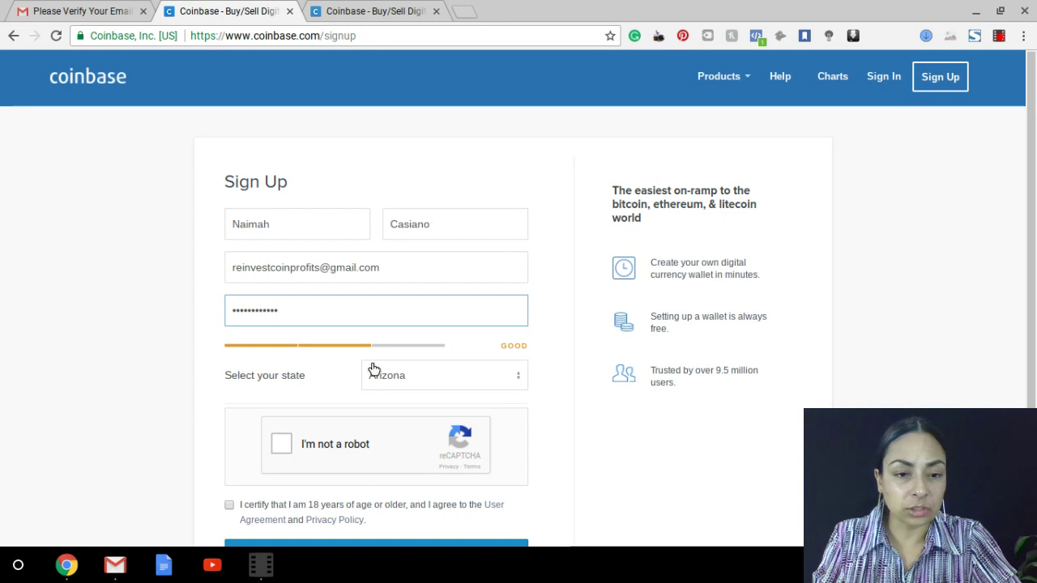
Pass the I'm not a robot check, tick the 18+ terms box, and create the account
{"action": "scroll", "coordinate": [763, 441], "scroll_direction": "down", "scroll_amount": 2}
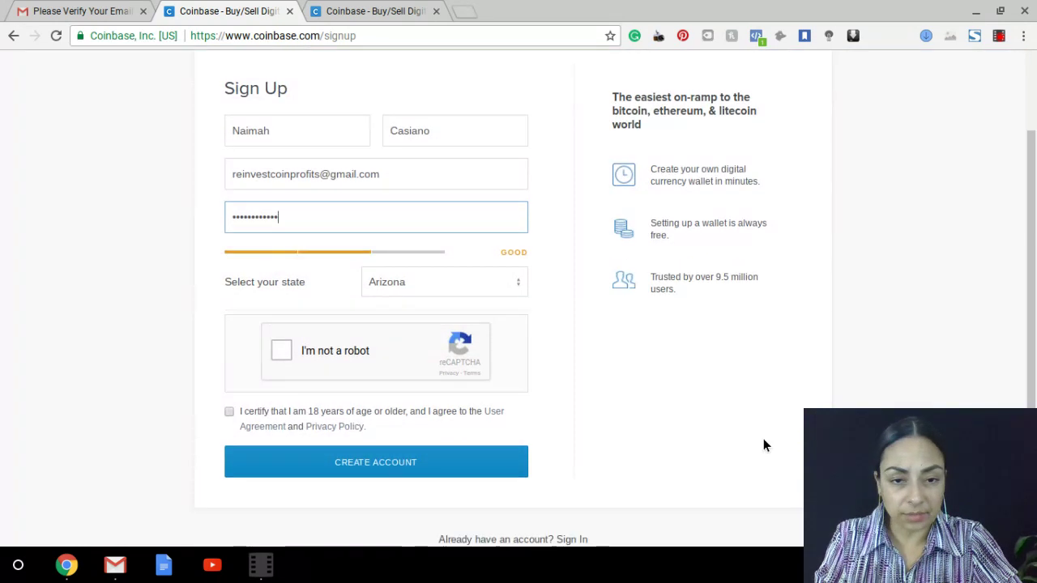
{"action": "left_click", "coordinate": [278, 351]}
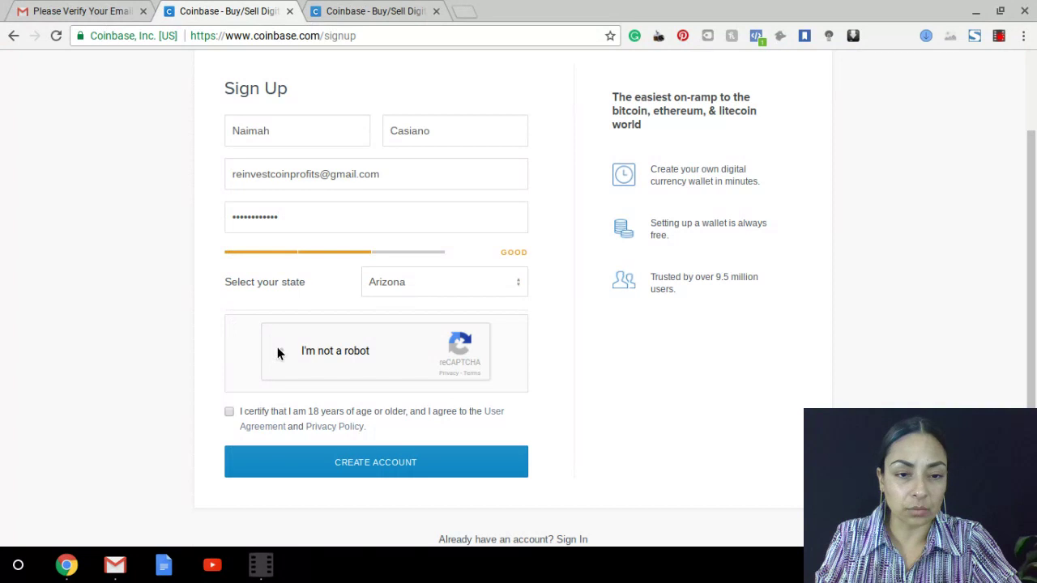
{"action": "left_click", "coordinate": [229, 415]}
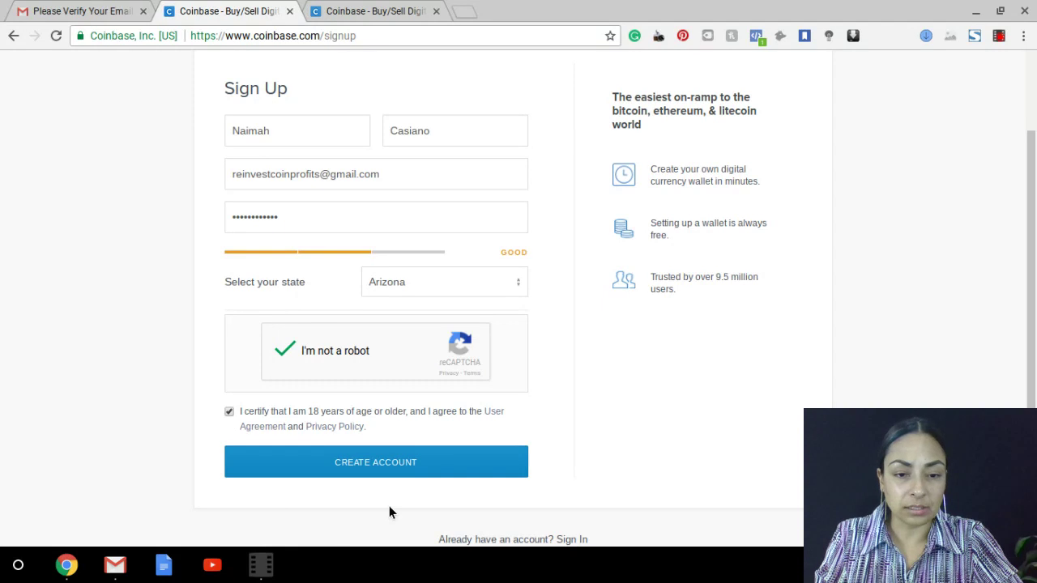
{"action": "left_click", "coordinate": [348, 470]}
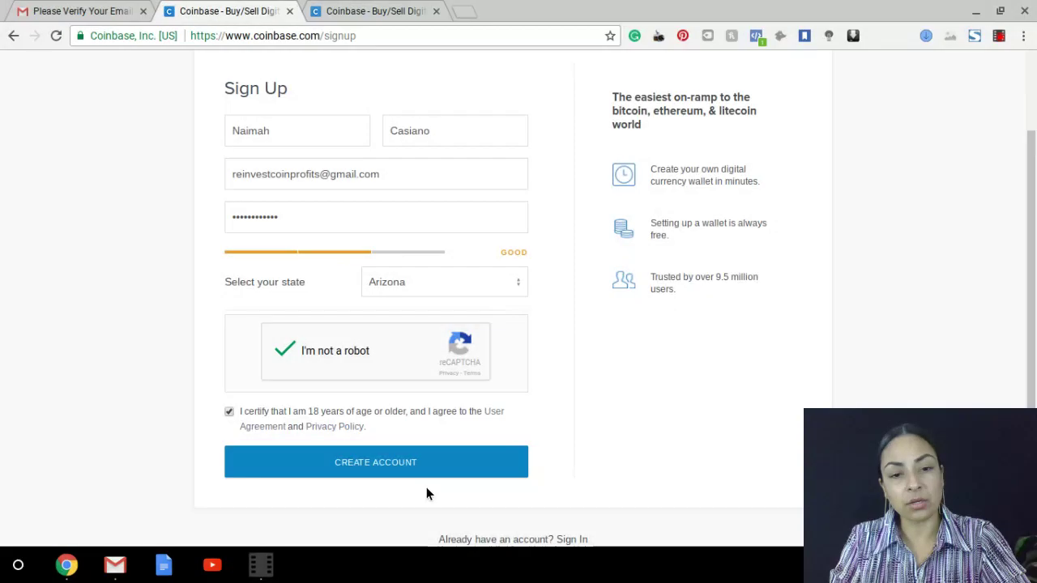
Open the Coinbase verification e-mail in Gmail, then return to the Coinbase Sign In tab
{"action": "left_click", "coordinate": [111, 13]}
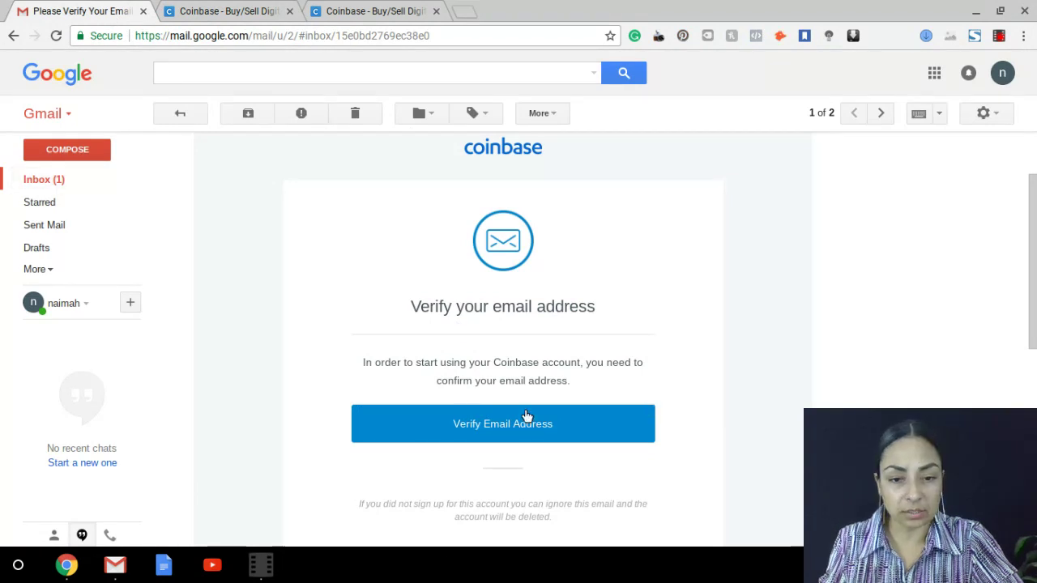
{"action": "left_click", "coordinate": [371, 11]}
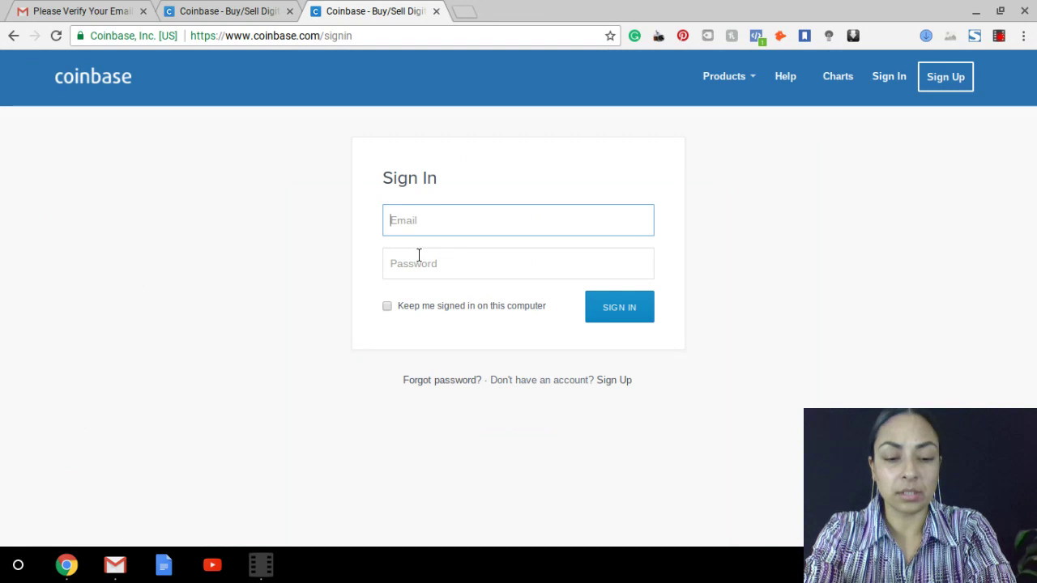
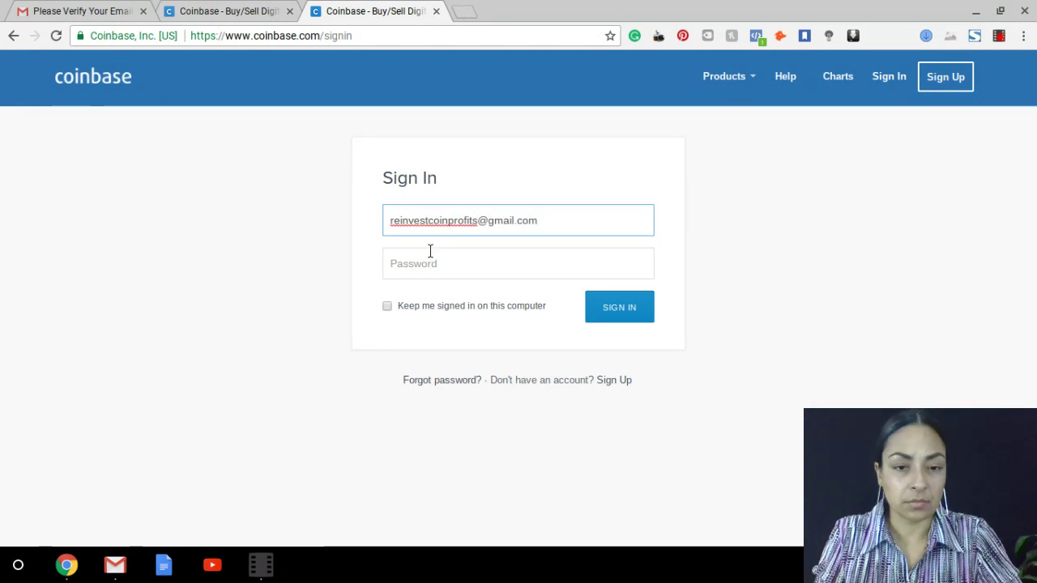
Sign in to Coinbase with the account e-mail and password
{"action": "left_click", "coordinate": [460, 264]}
{"action": "type", "text": "•••••"}
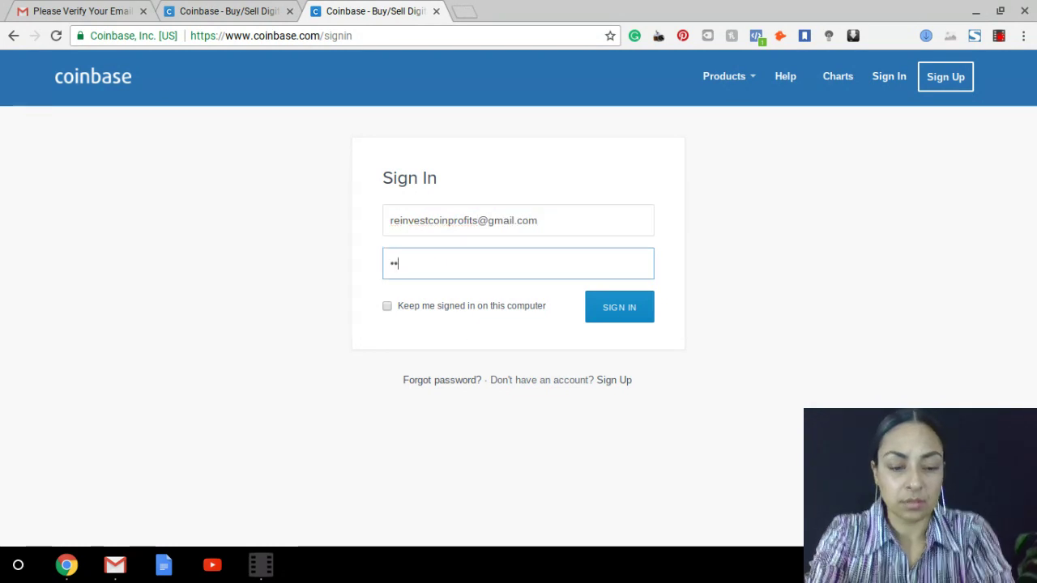
{"action": "type", "text": "•••••"}
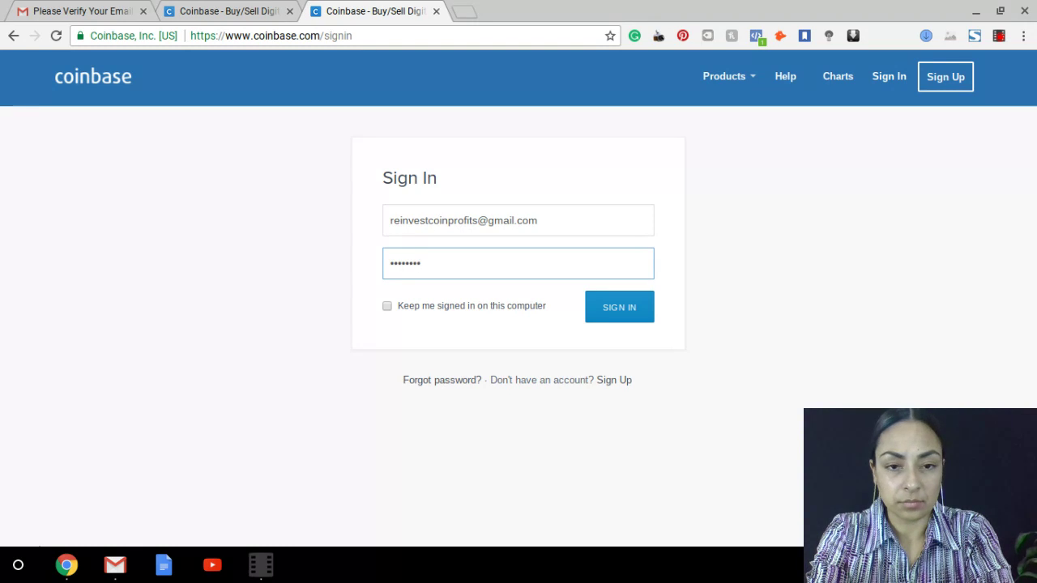
{"action": "type", "text": "••"}
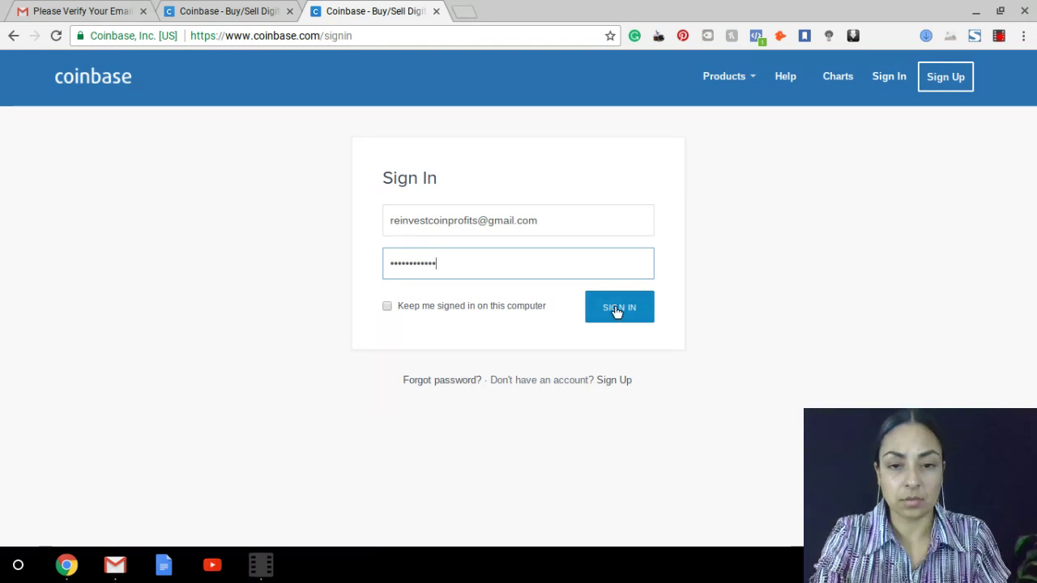
{"action": "left_click", "coordinate": [618, 308]}
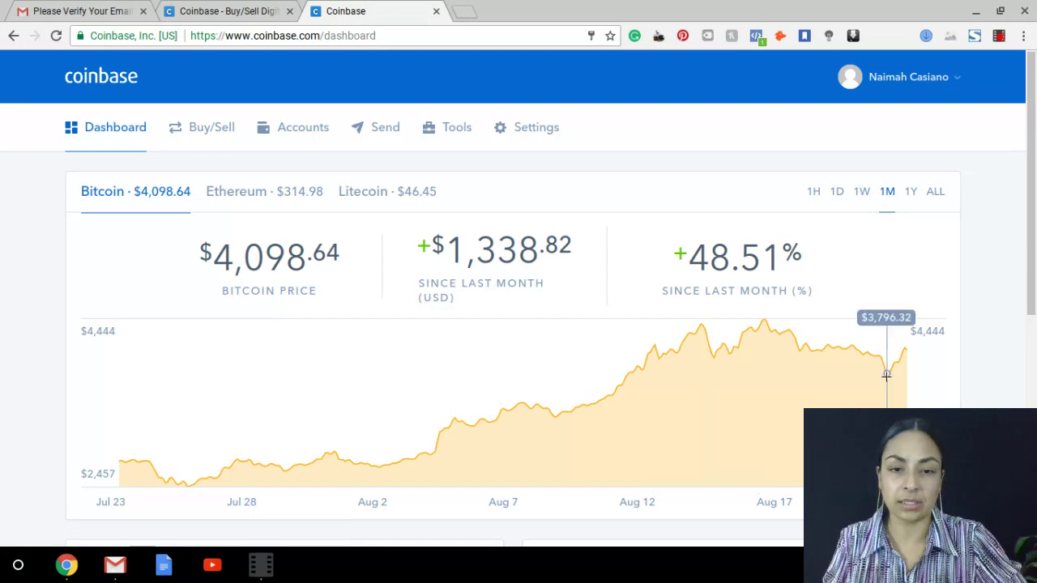
Scroll the dashboard down to the Complete Your Account checklist and $0.00 wallet balances
{"action": "scroll", "coordinate": [887, 356], "scroll_direction": "down", "scroll_amount": 1}
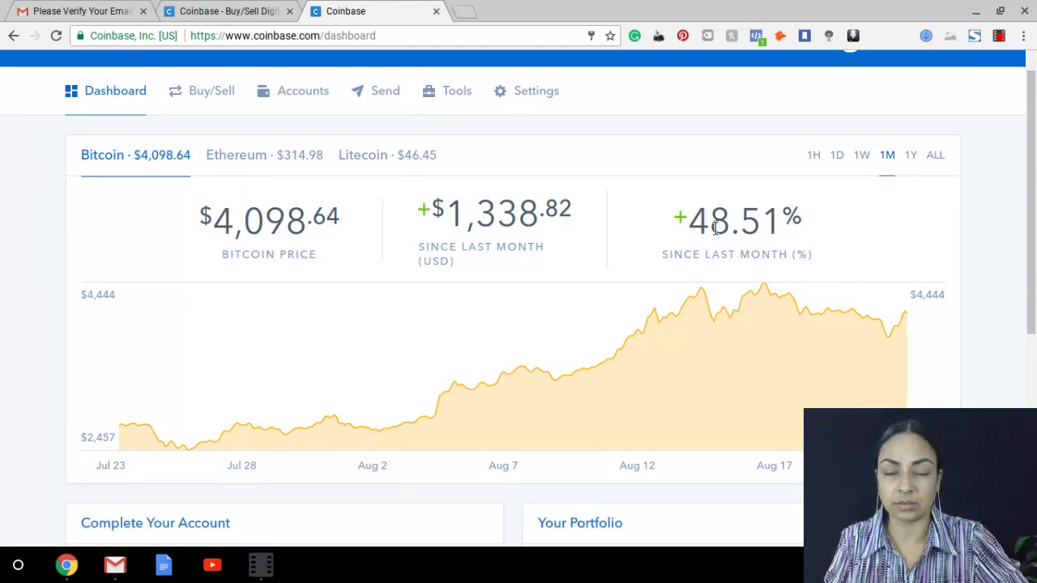
{"action": "scroll", "coordinate": [750, 201], "scroll_direction": "down", "scroll_amount": 2}
{"action": "scroll", "coordinate": [758, 458], "scroll_direction": "down", "scroll_amount": 4}
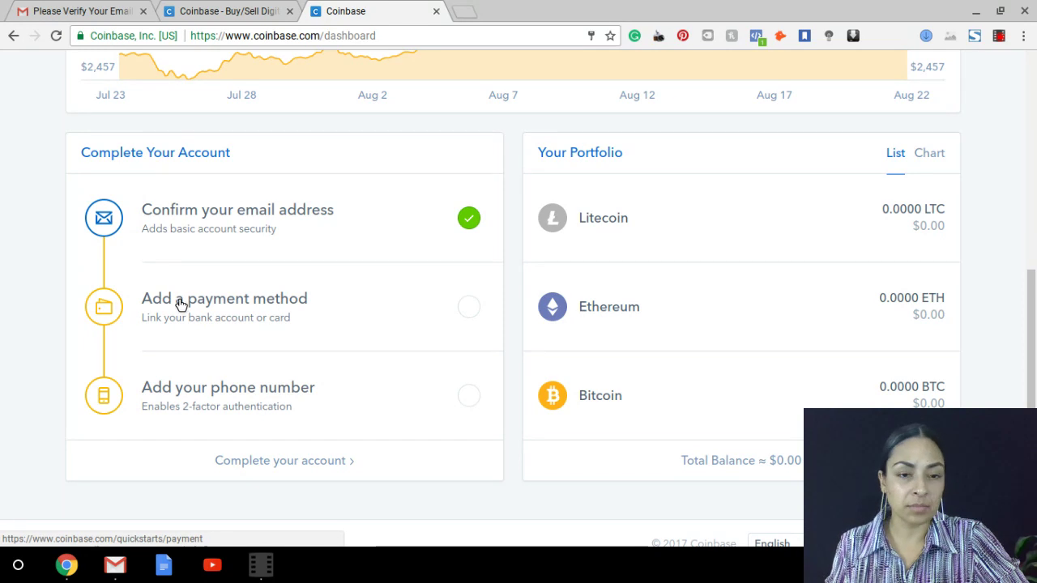
{"action": "left_click", "coordinate": [180, 304]}
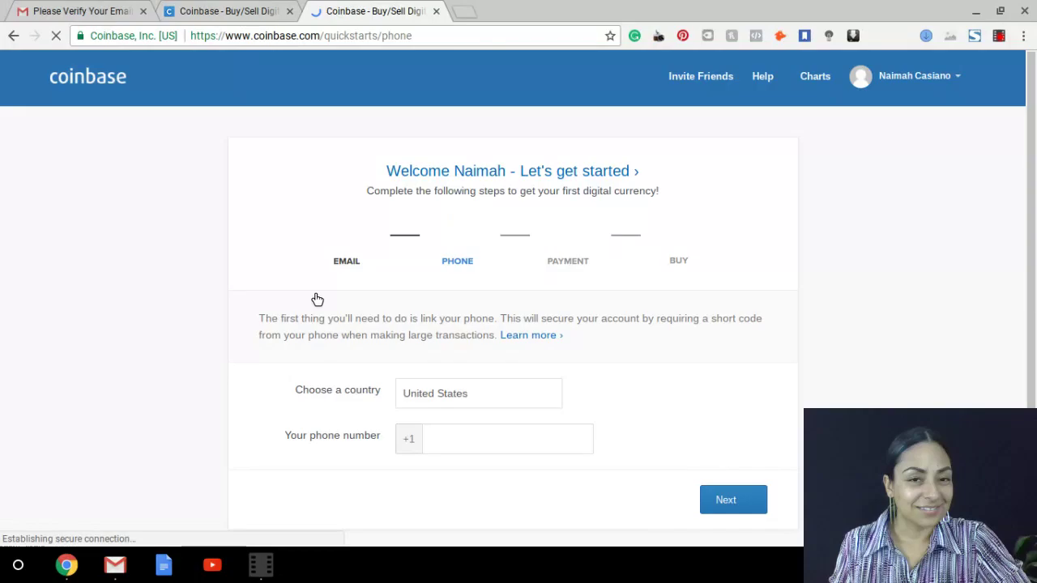
{"action": "left_click", "coordinate": [428, 445]}
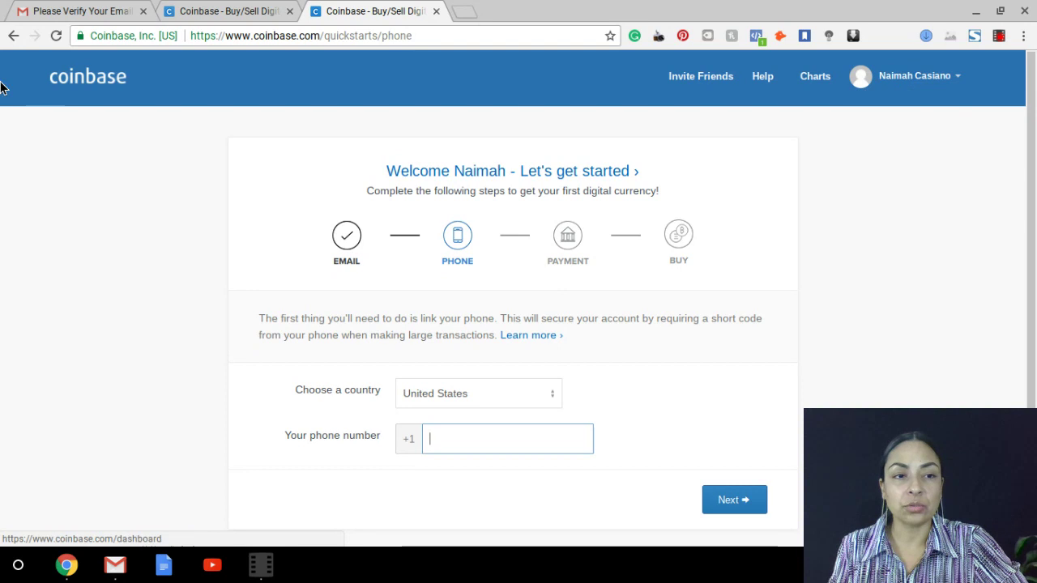
{"action": "left_click", "coordinate": [13, 36]}
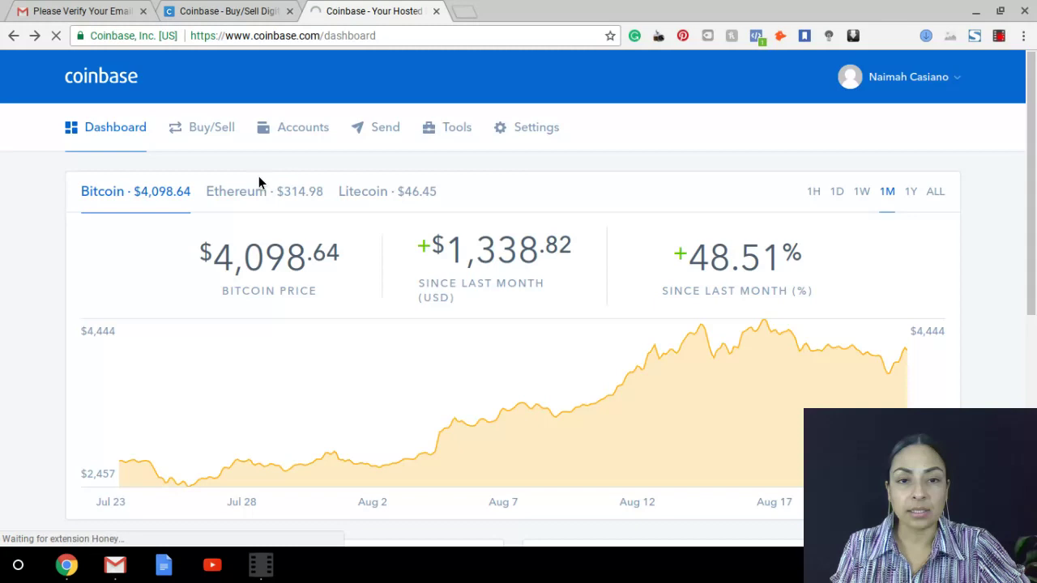
Go to Settings and show the Payment Methods tab
{"action": "left_click", "coordinate": [534, 130]}
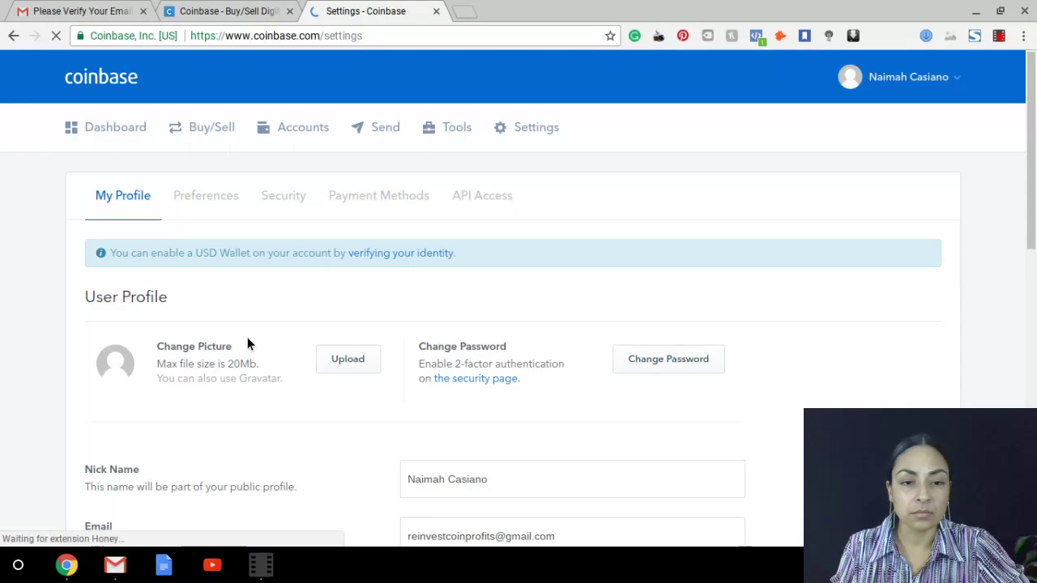
{"action": "left_click", "coordinate": [378, 202]}
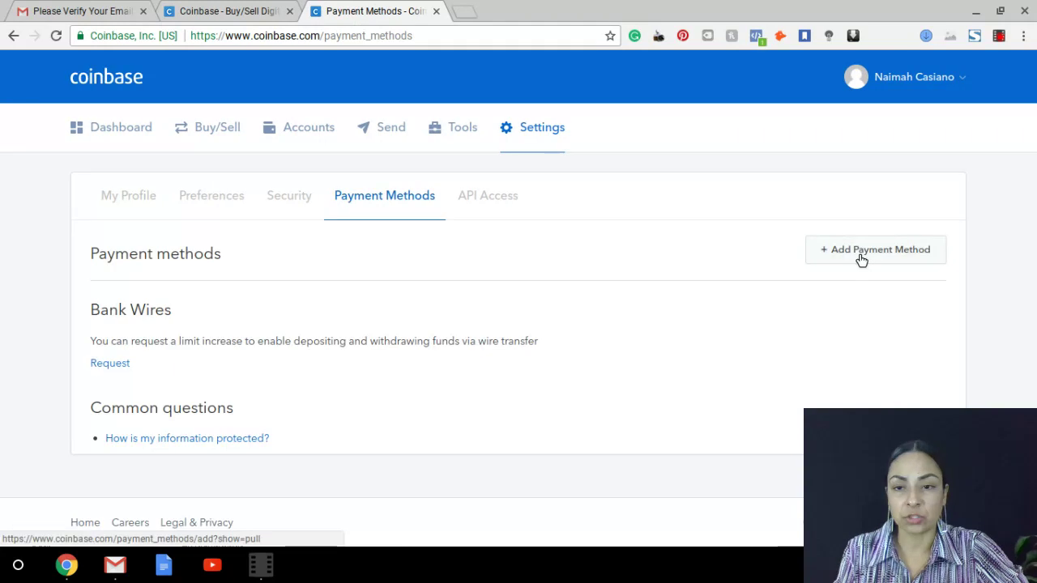
Open the add-payment-method choices, then close them without linking any method
{"action": "left_click", "coordinate": [850, 255]}
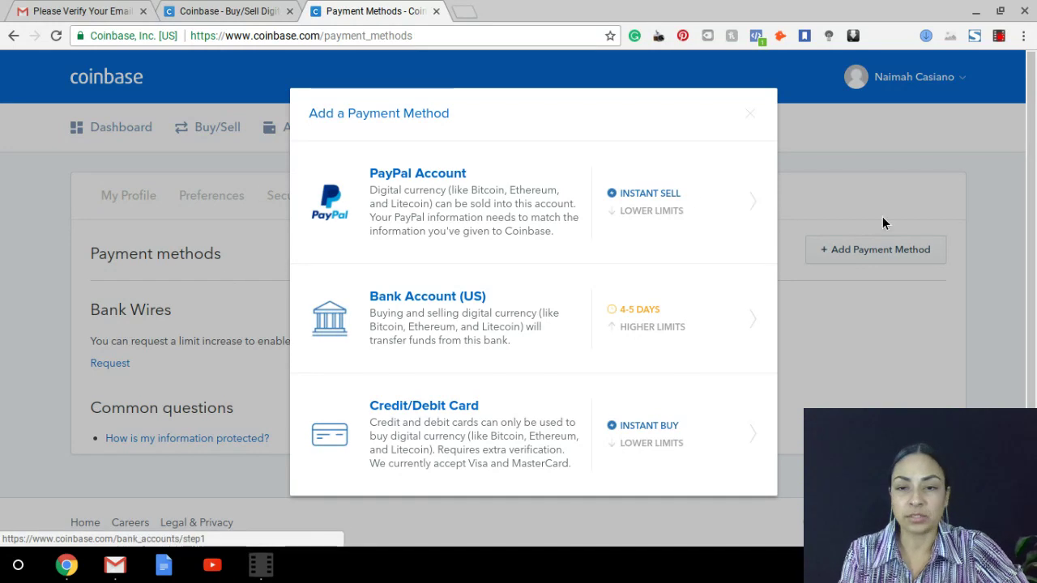
{"action": "left_click", "coordinate": [841, 184]}
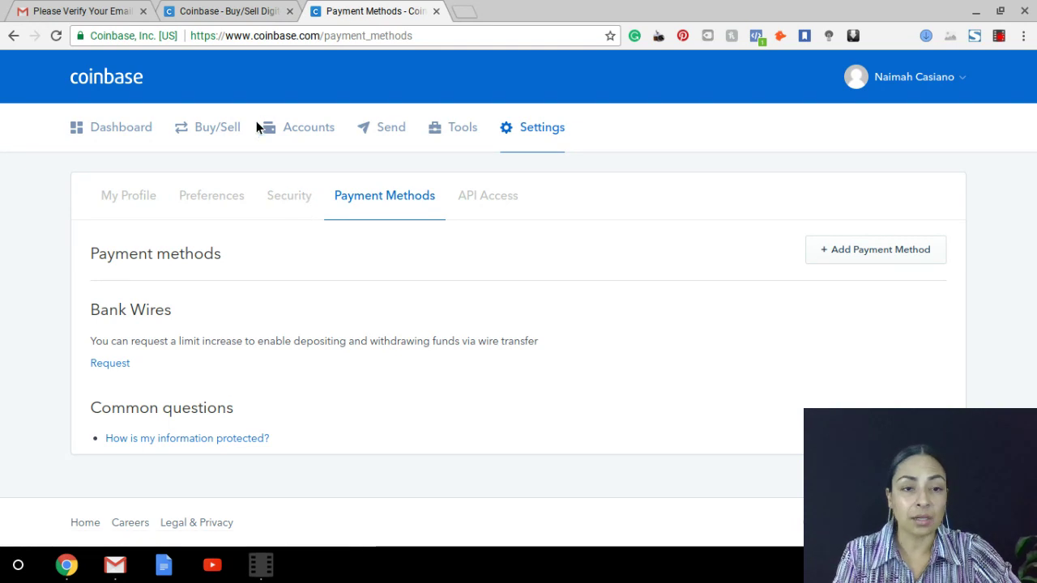
Return to the Dashboard and scroll through the Bitcoin chart, checklist and portfolio
{"action": "left_click", "coordinate": [111, 128]}
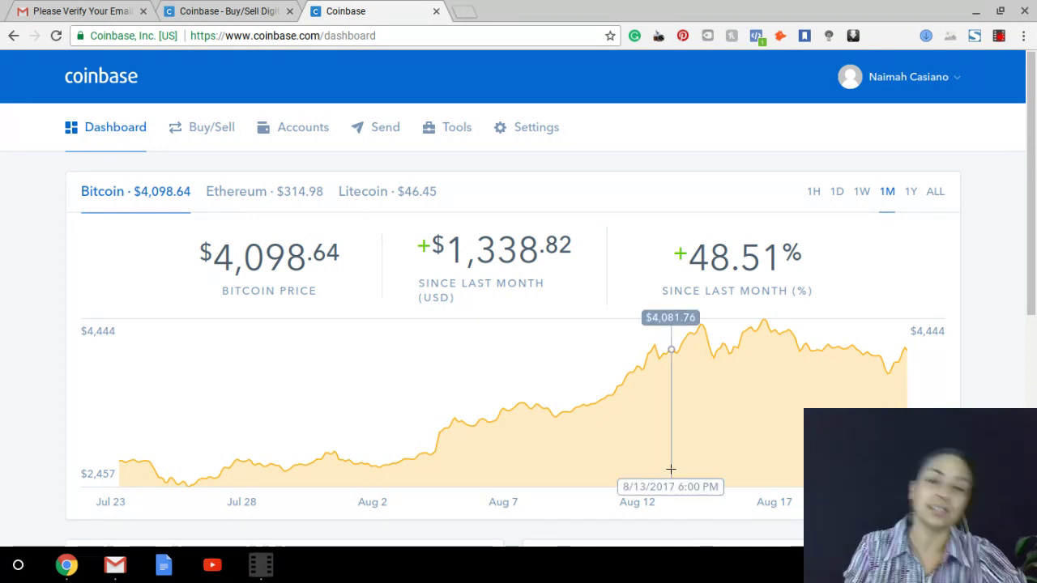
{"action": "scroll", "coordinate": [635, 312], "scroll_direction": "down", "scroll_amount": 1}
{"action": "scroll", "coordinate": [636, 313], "scroll_direction": "down", "scroll_amount": 3}
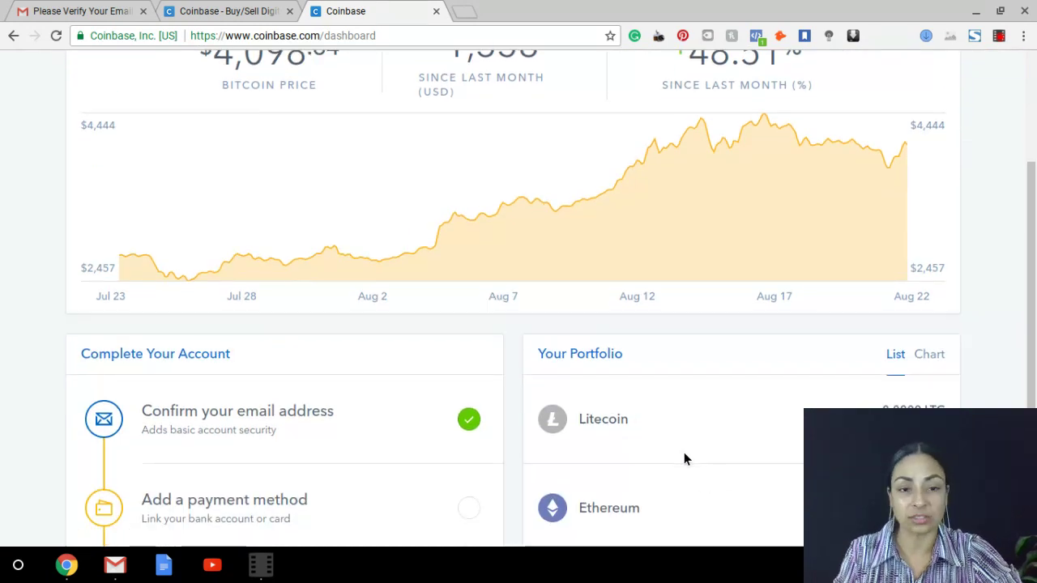
{"action": "scroll", "coordinate": [685, 455], "scroll_direction": "down", "scroll_amount": 3}
{"action": "scroll", "coordinate": [677, 432], "scroll_direction": "down", "scroll_amount": 2}
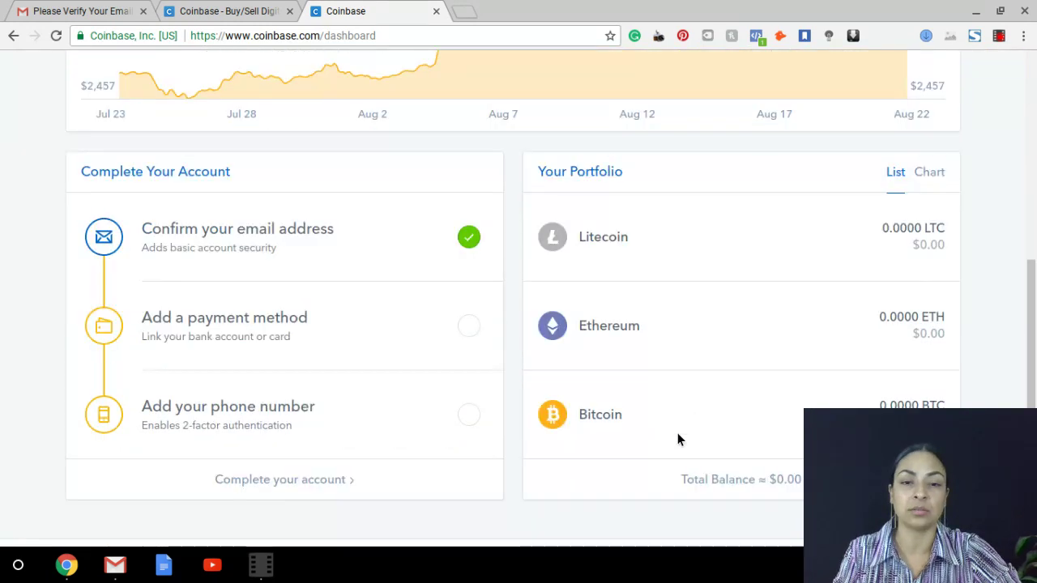
{"action": "scroll", "coordinate": [651, 399], "scroll_direction": "up", "scroll_amount": 5}
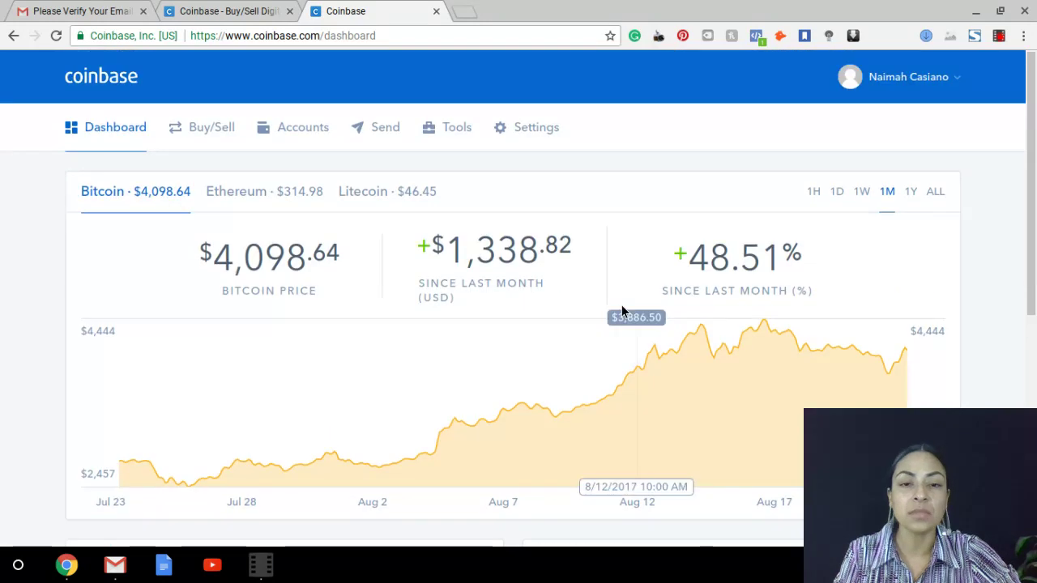
Open the Buy/Sell page showing the Payment Method Required notice
{"action": "left_click", "coordinate": [217, 132]}
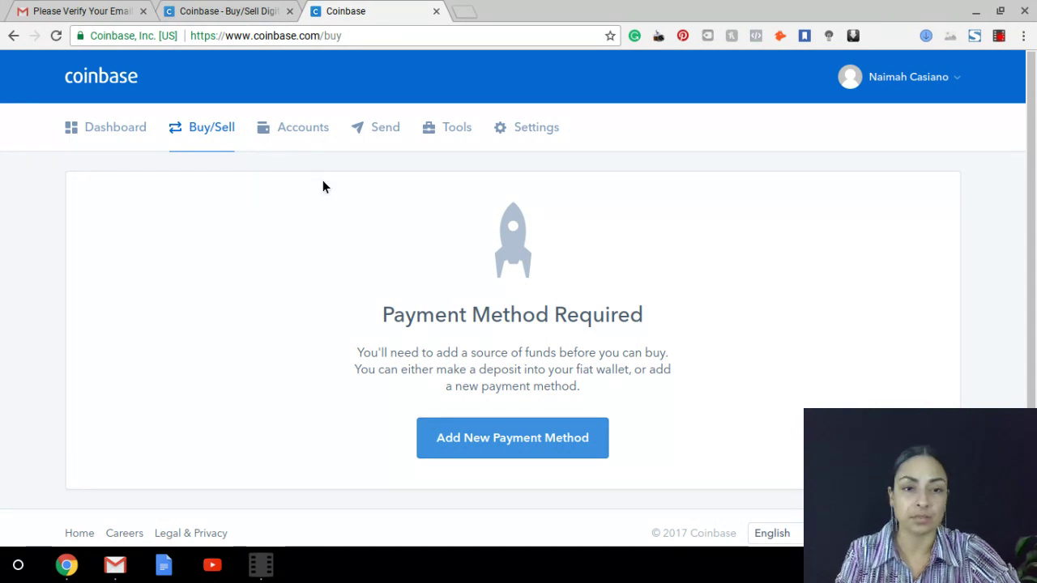
Open Accounts and scroll through the BTC, ETH, LTC and USD wallet list
{"action": "left_click", "coordinate": [317, 141]}
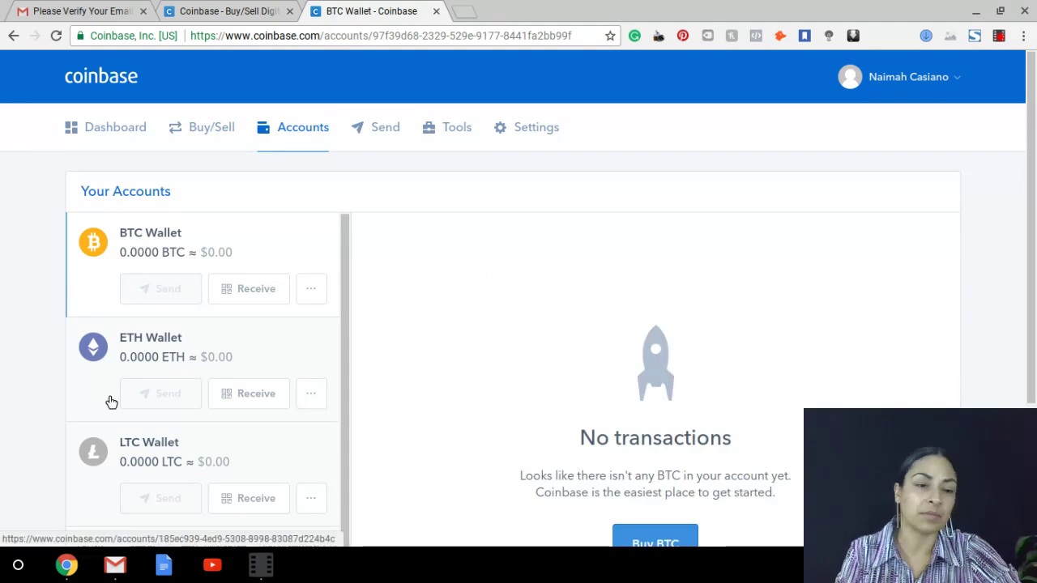
{"action": "scroll", "coordinate": [243, 450], "scroll_direction": "down", "scroll_amount": 1}
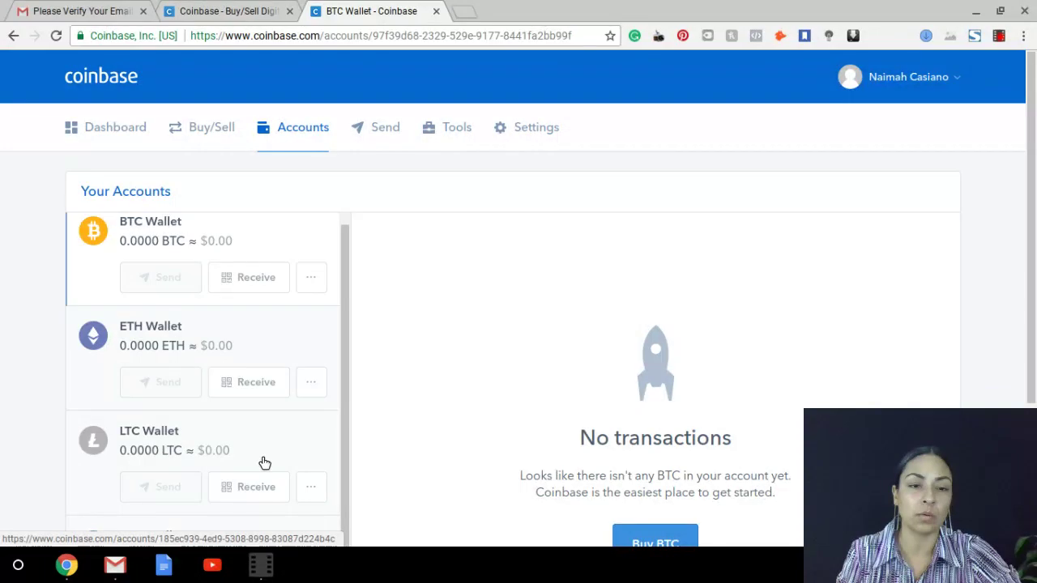
{"action": "scroll", "coordinate": [235, 292], "scroll_direction": "down", "scroll_amount": 1}
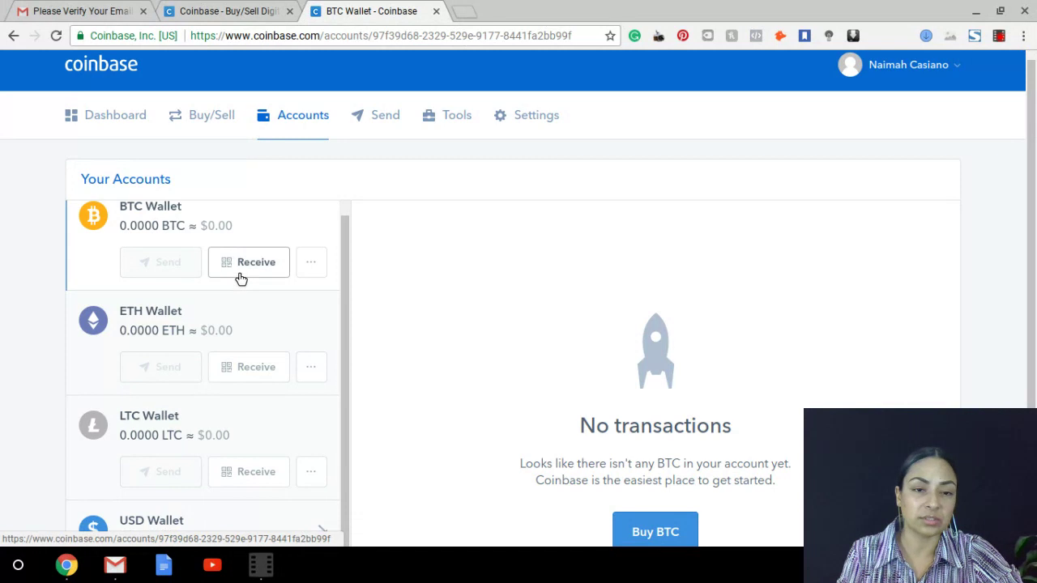
{"action": "scroll", "coordinate": [238, 312], "scroll_direction": "down", "scroll_amount": 1}
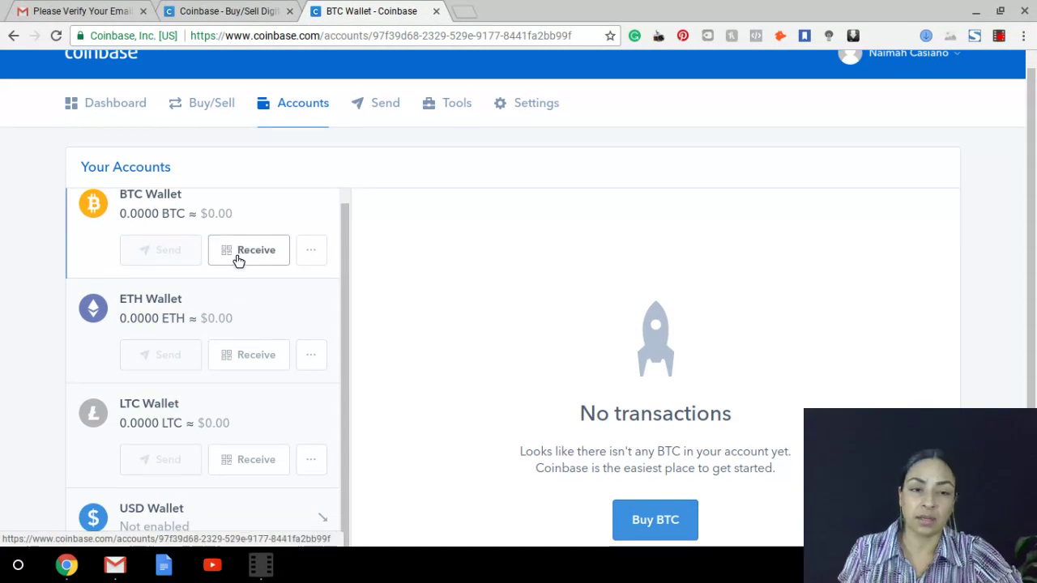
{"action": "left_click", "coordinate": [233, 253]}
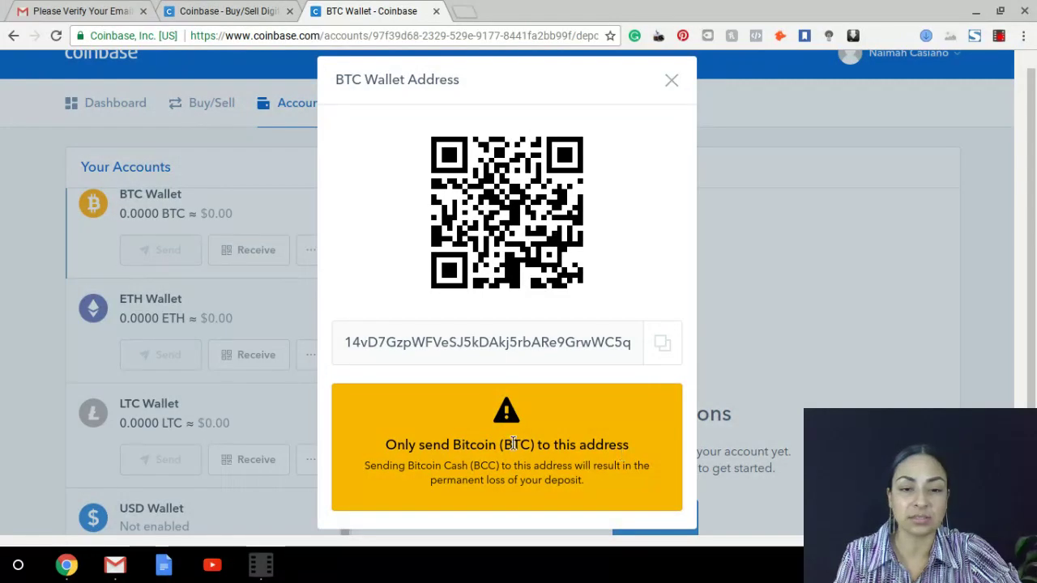
{"action": "left_click", "coordinate": [667, 85]}
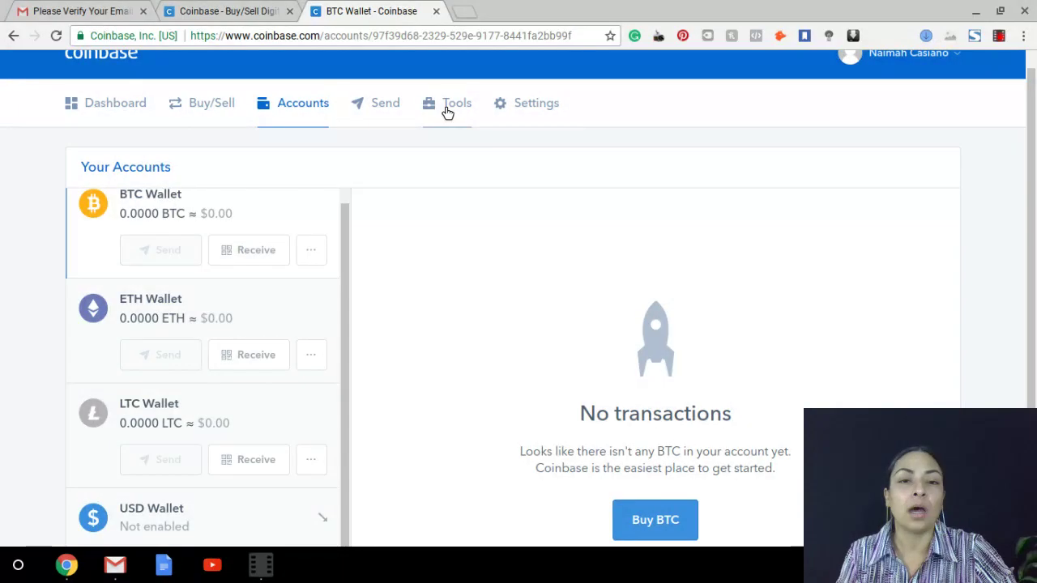
Open the Tools page listing the BTC wallet's receiving address
{"action": "left_click", "coordinate": [446, 107]}
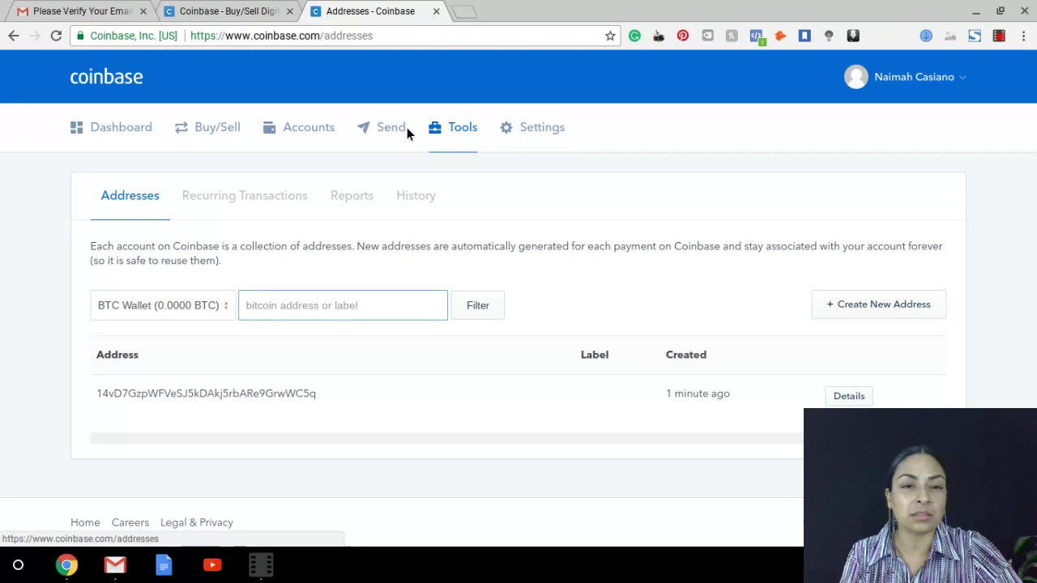
Open the Send page and scroll to view the BTC Wallet Send Funds form and delay notice
{"action": "left_click", "coordinate": [377, 138]}
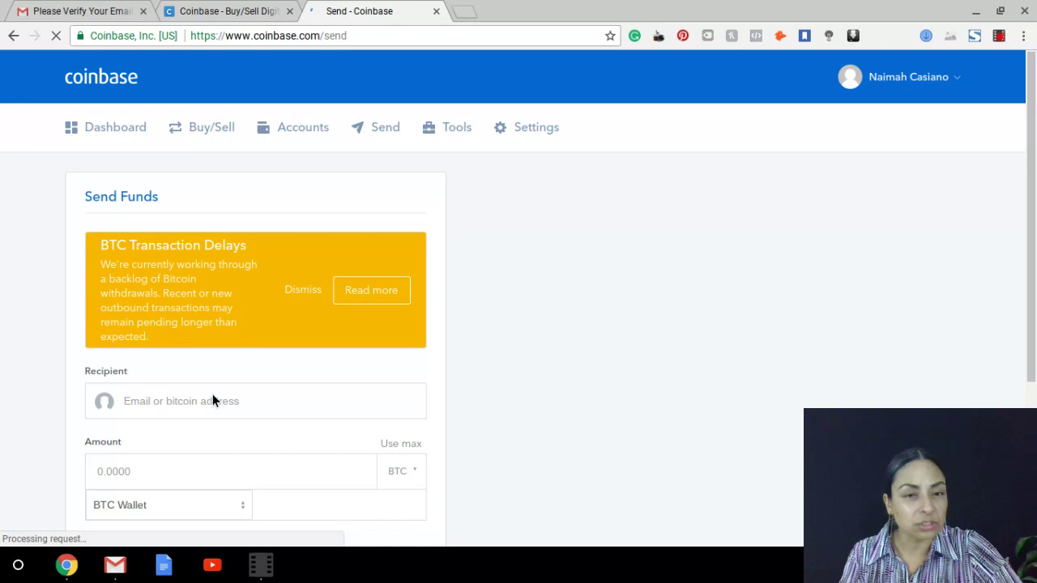
{"action": "scroll", "coordinate": [212, 400], "scroll_direction": "down", "scroll_amount": 3}
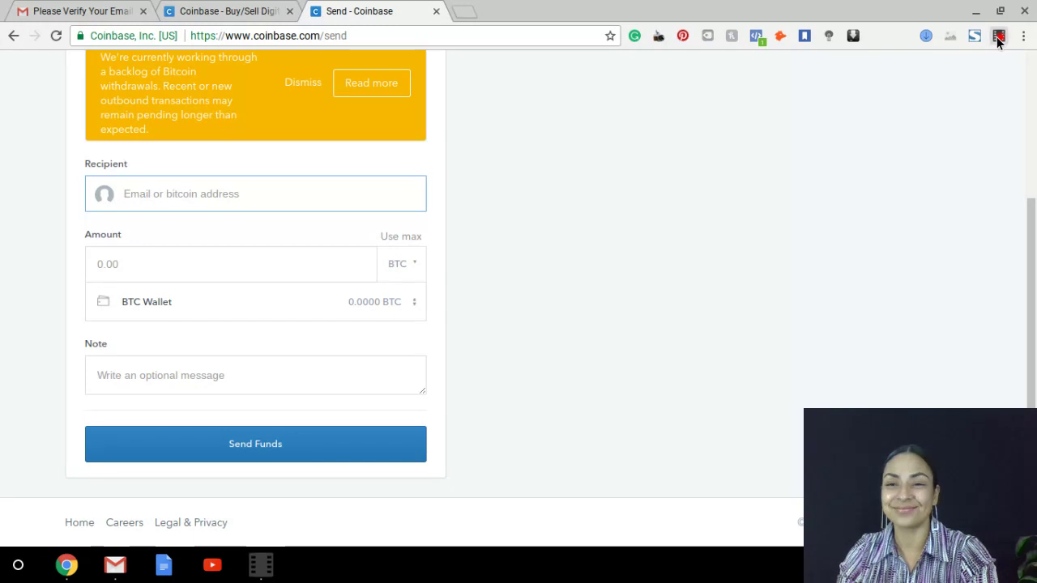
Bring up the screen recorder extension panel from the browser toolbar
{"action": "left_click", "coordinate": [998, 35]}
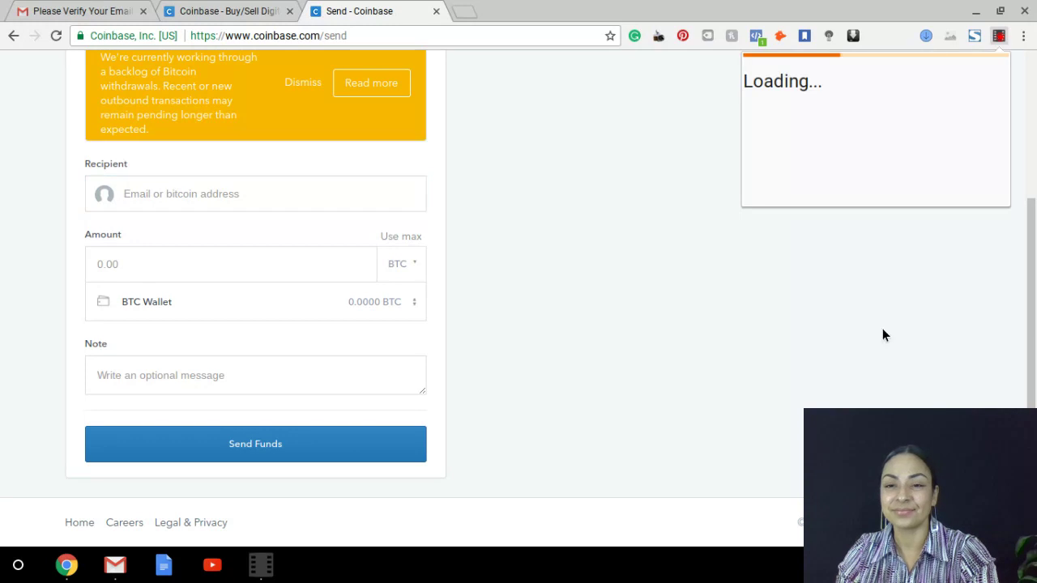